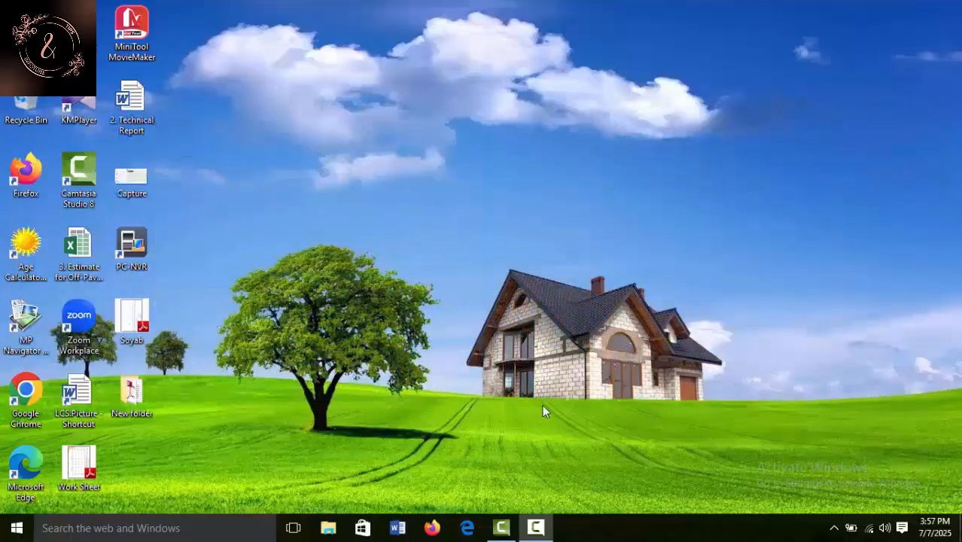
# - Open Firefox and load the bookmarked RMMS Dashboard site
pyautogui.doubleClick(18, 172)
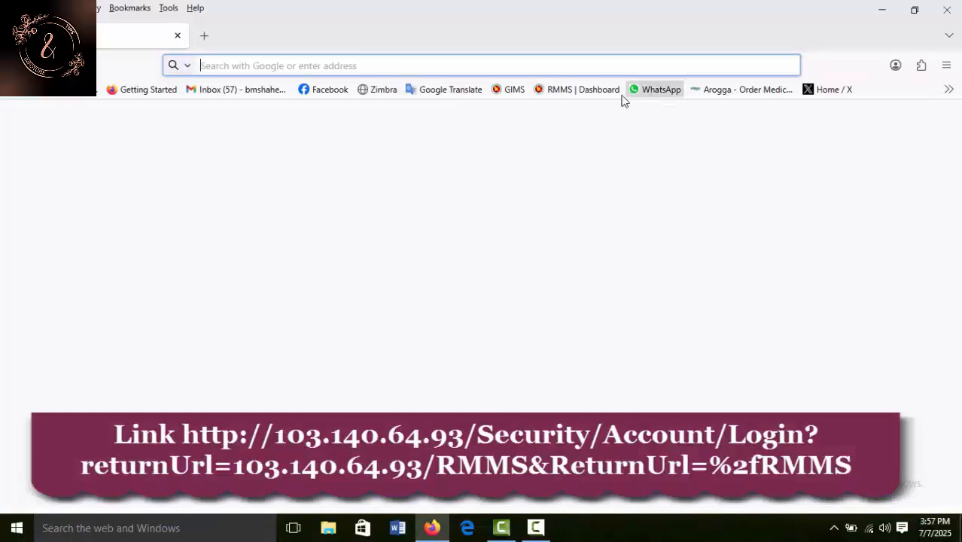
pyautogui.click(594, 91)
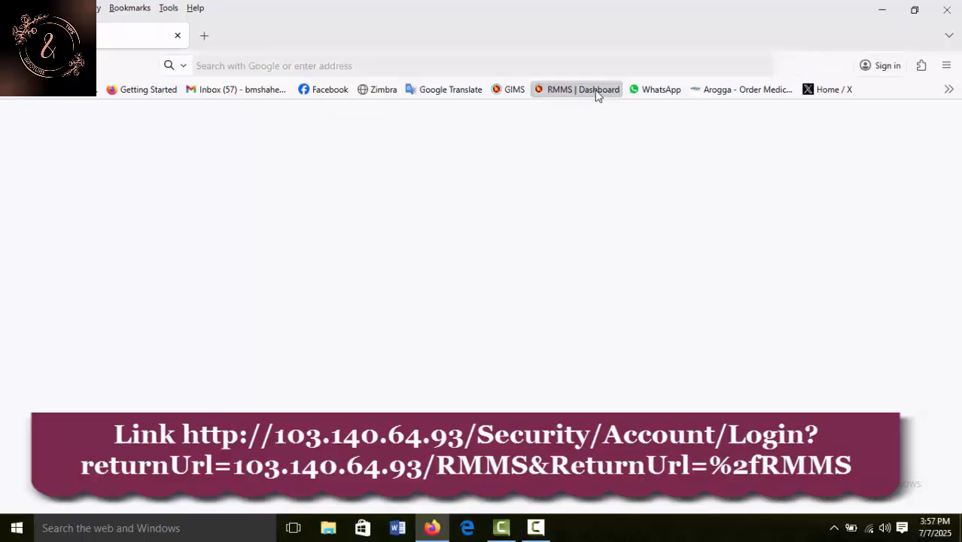
pyautogui.click(596, 92)
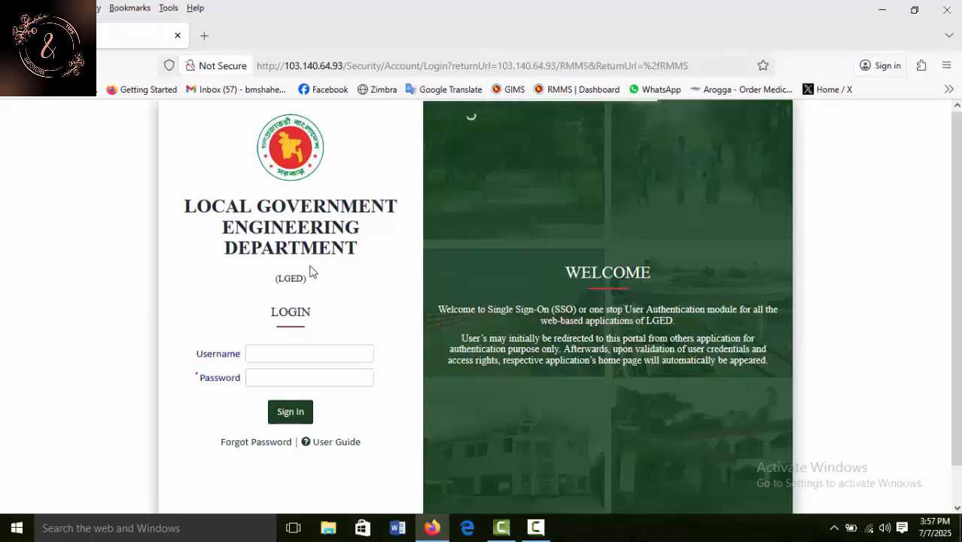
# - Fill in the saved account username and password and sign in to the LGED portal
pyautogui.click(290, 353)
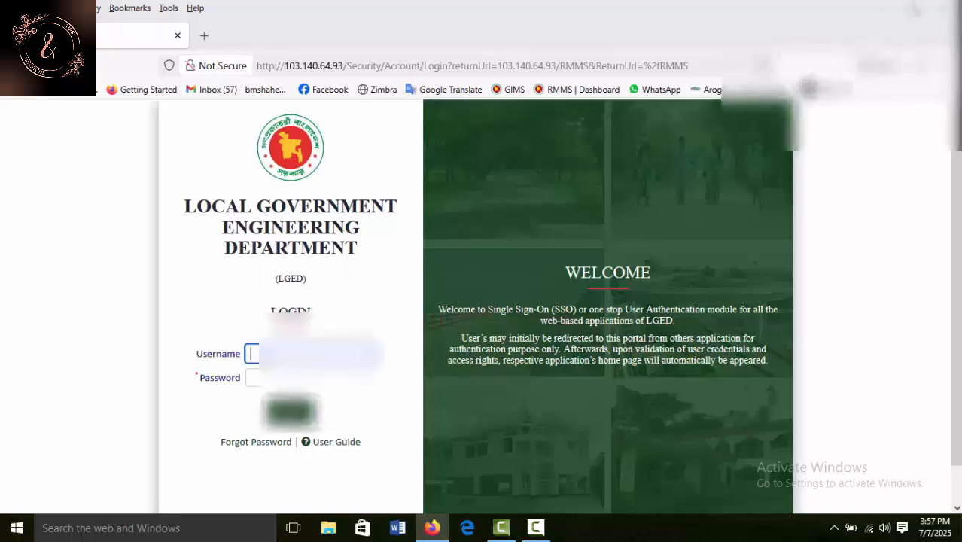
pyautogui.click(324, 416)
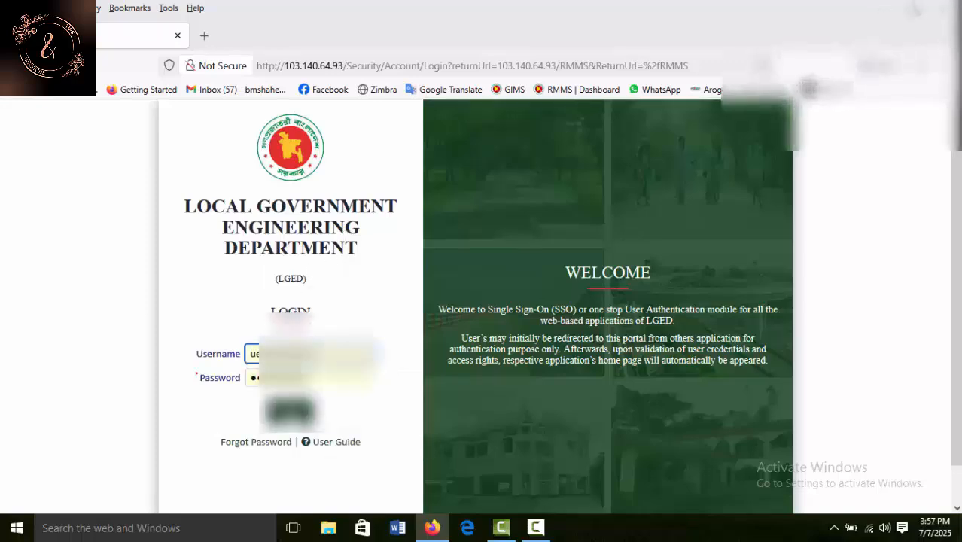
pyautogui.click(291, 411)
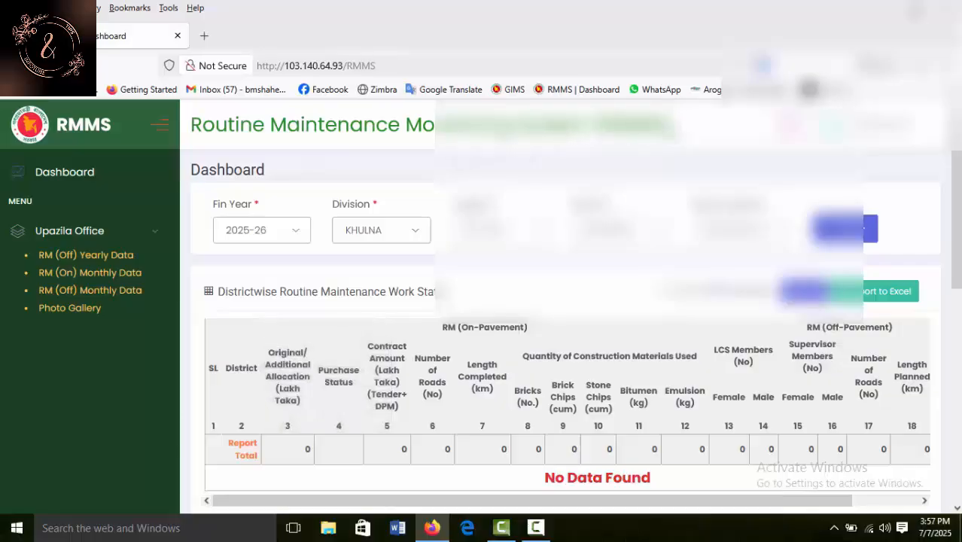
# - Create a new RM (Off) yearly entry with 40 female and 0 male LCS members, and 02 female and 0 male supervisors
pyautogui.click(89, 257)
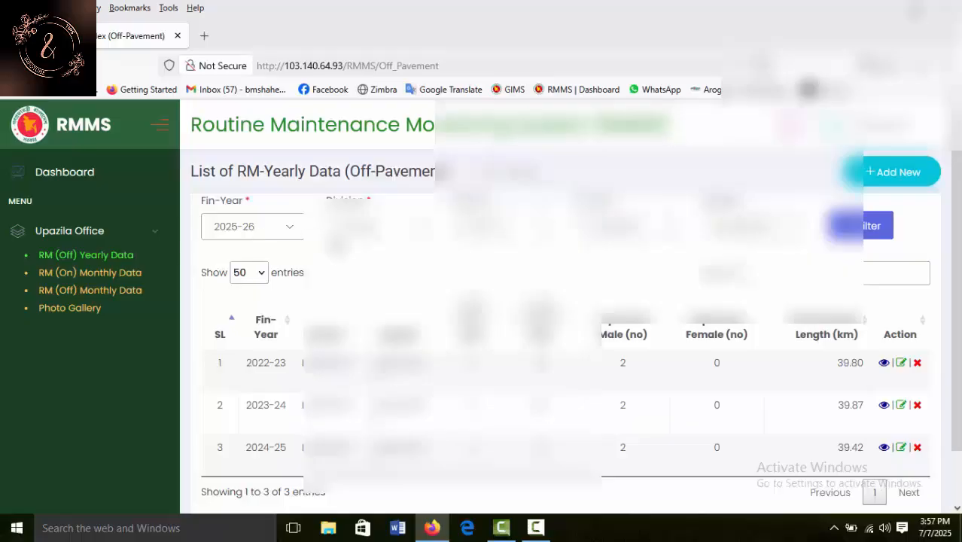
pyautogui.click(892, 173)
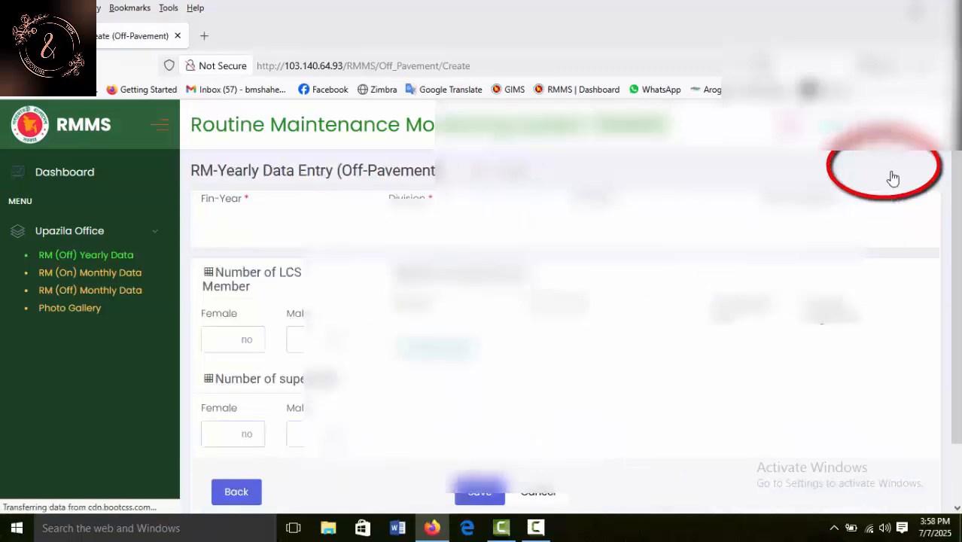
pyautogui.click(249, 340)
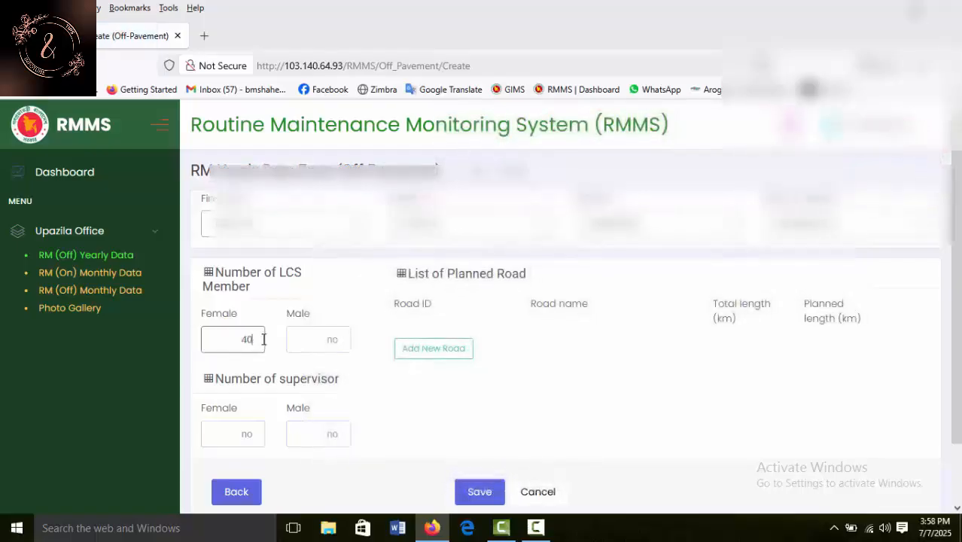
pyautogui.click(339, 338)
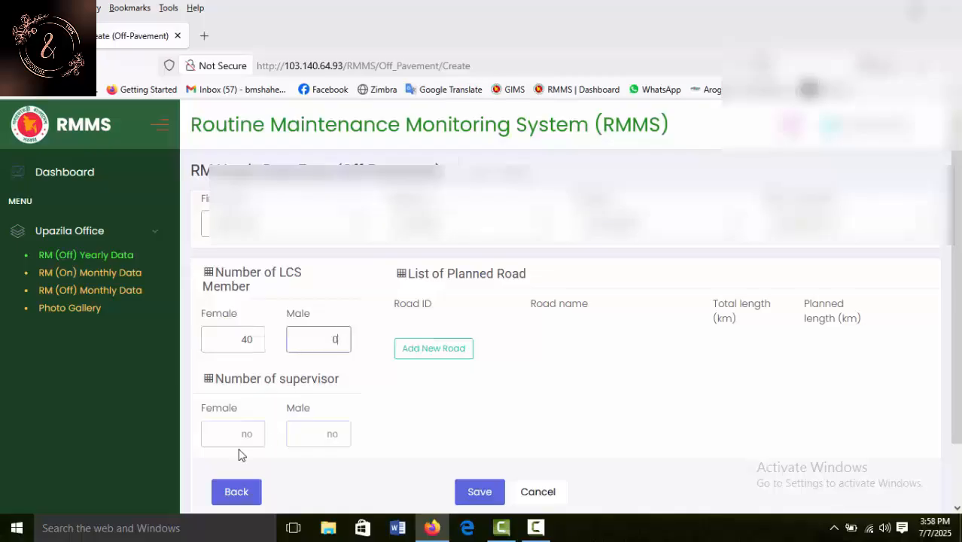
pyautogui.click(253, 436)
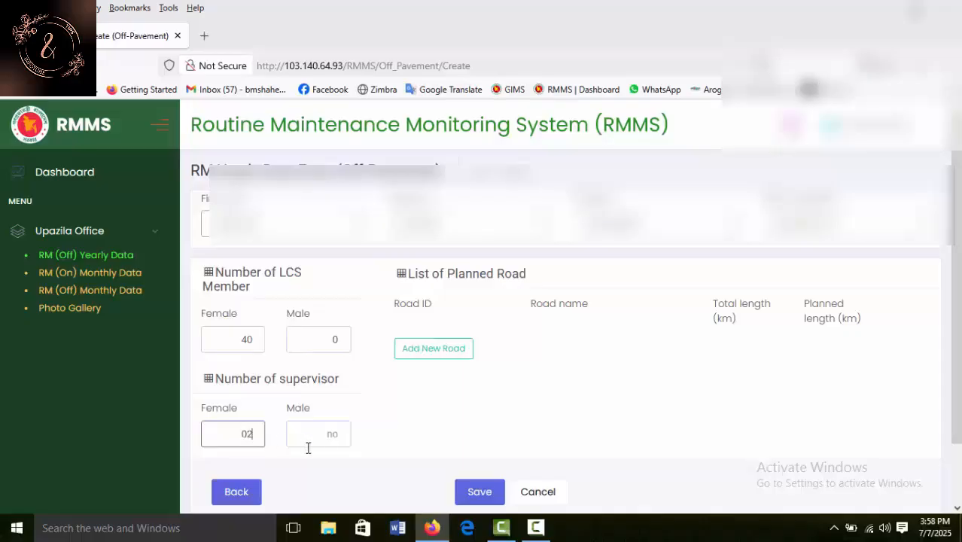
pyautogui.click(336, 436)
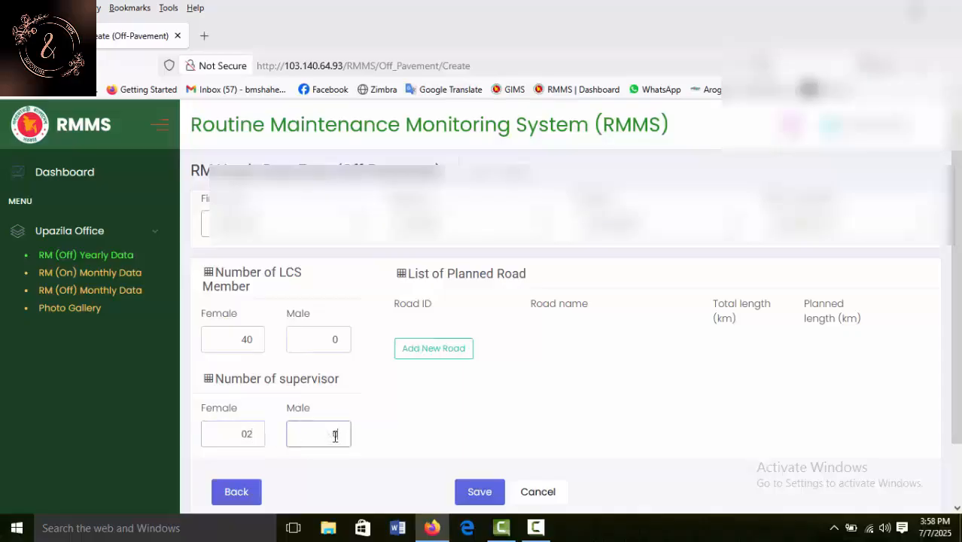
# - Add the 8.44 km road as the first planned road, with a planned length of 8.44 km
pyautogui.click(443, 352)
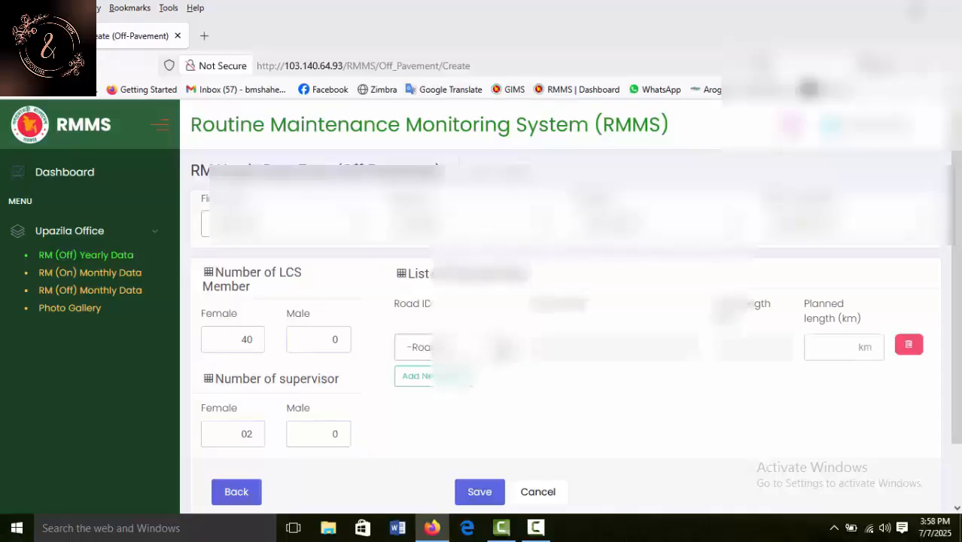
pyautogui.click(441, 348)
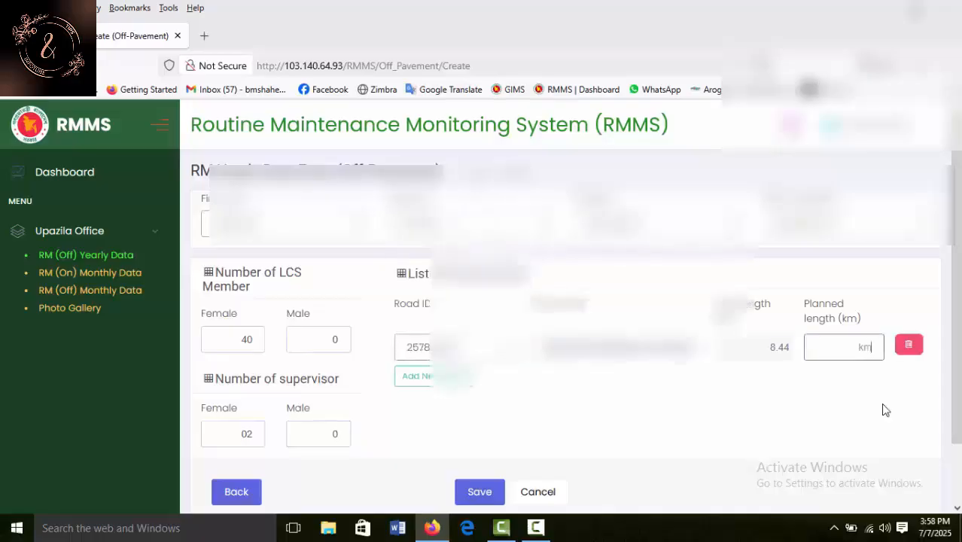
pyautogui.write('8.44')
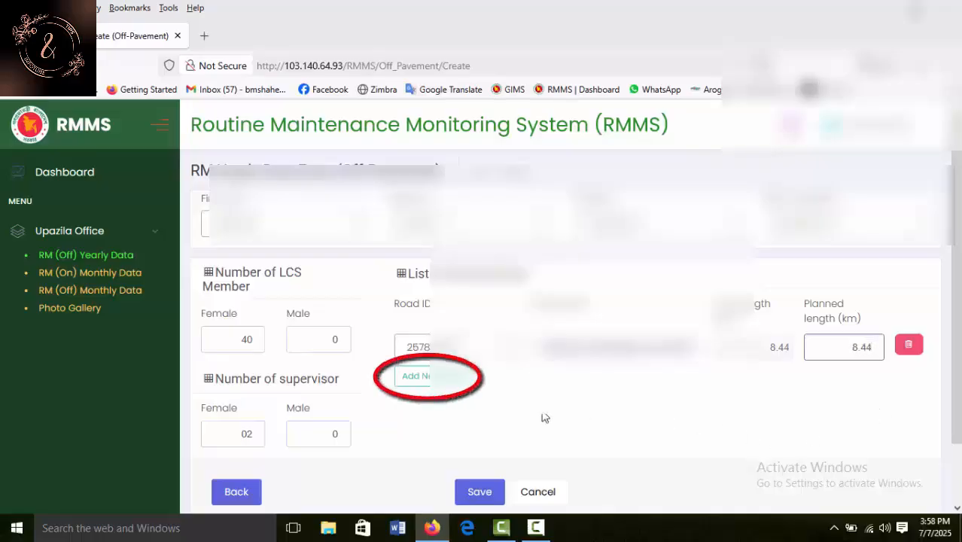
# - Add the 11.16 km road as the second planned road, with a planned length of 6.0 km
pyautogui.click(417, 376)
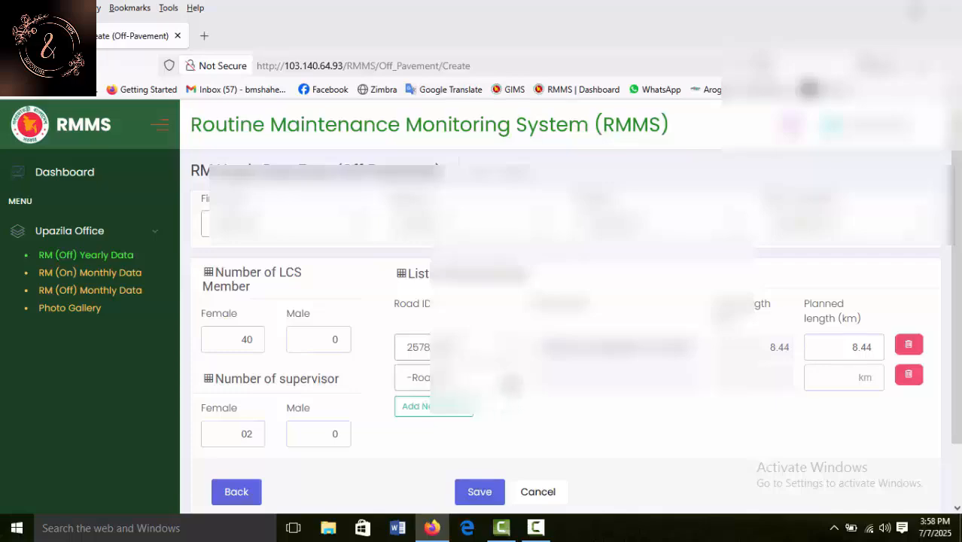
pyautogui.click(510, 382)
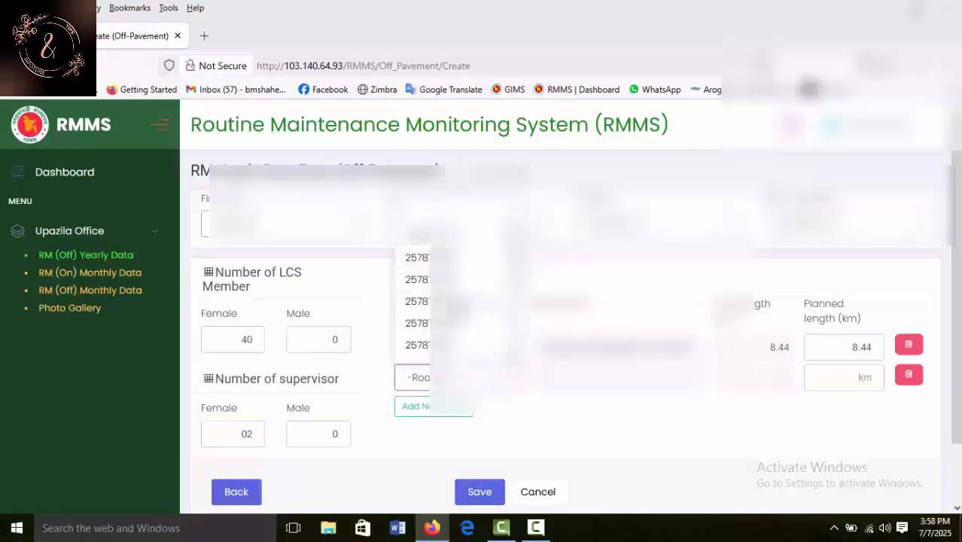
pyautogui.click(458, 307)
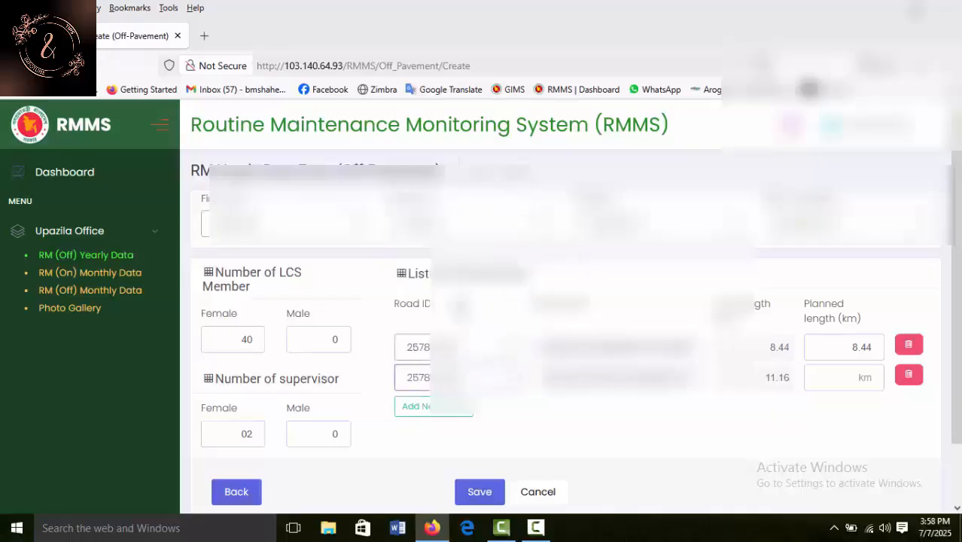
pyautogui.click(854, 381)
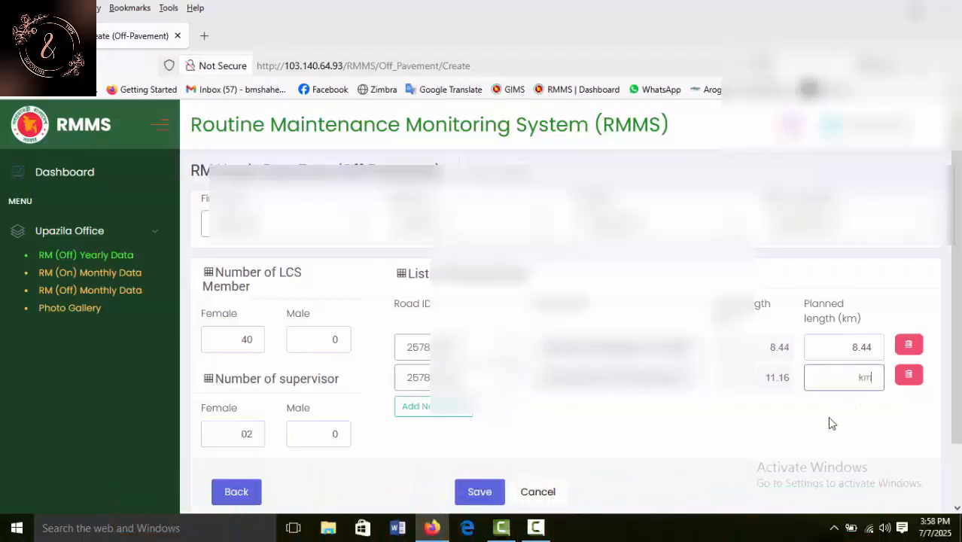
pyautogui.write('6.0')
# - Add the remaining planned roads with planned lengths of 4.90, 4.02, 9.0 and 7.4 km, and save the yearly entry
pyautogui.click(450, 416)
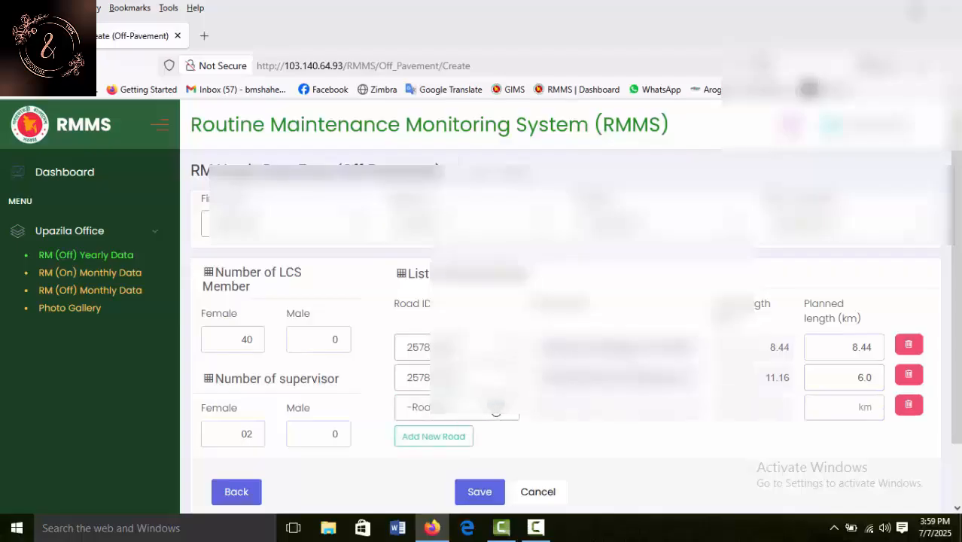
pyautogui.click(500, 414)
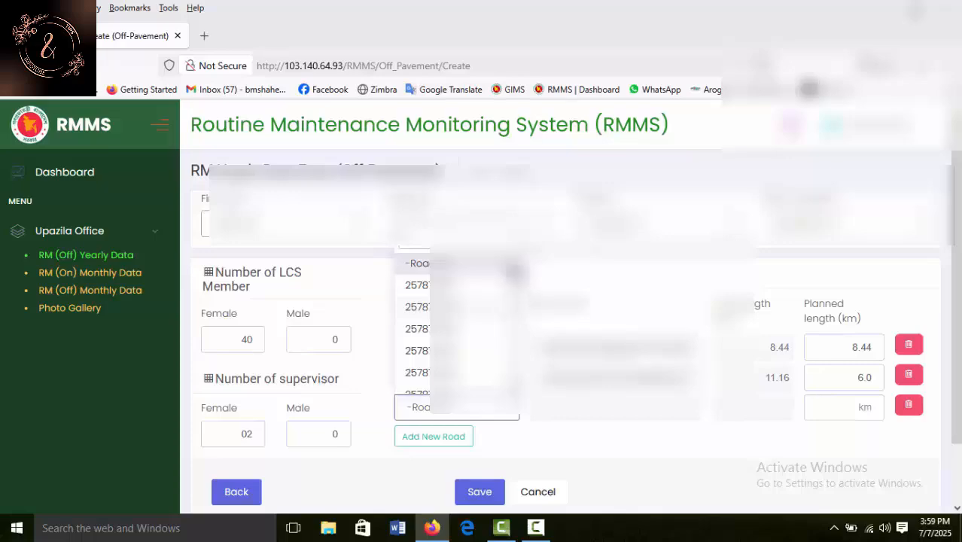
pyautogui.moveTo(516, 270); pyautogui.dragTo(516, 275)
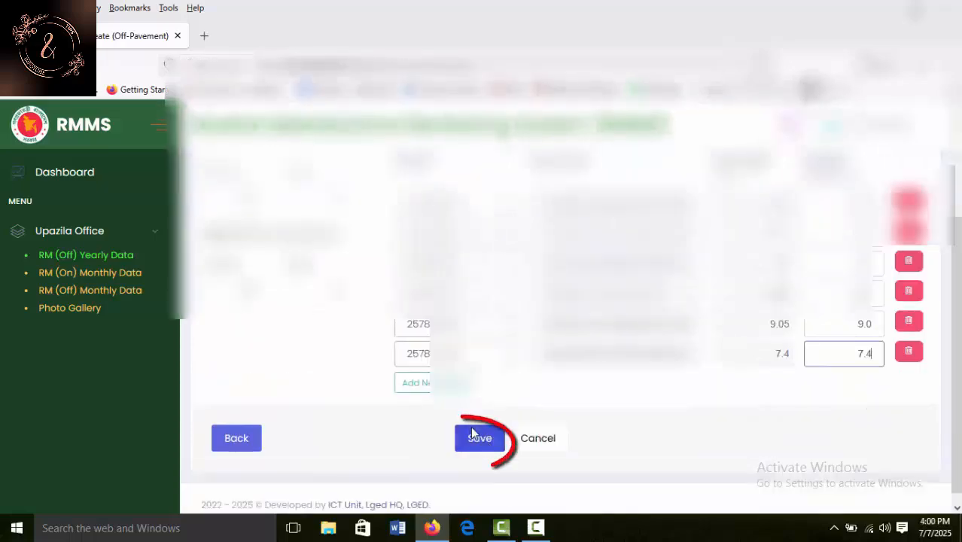
pyautogui.click(482, 440)
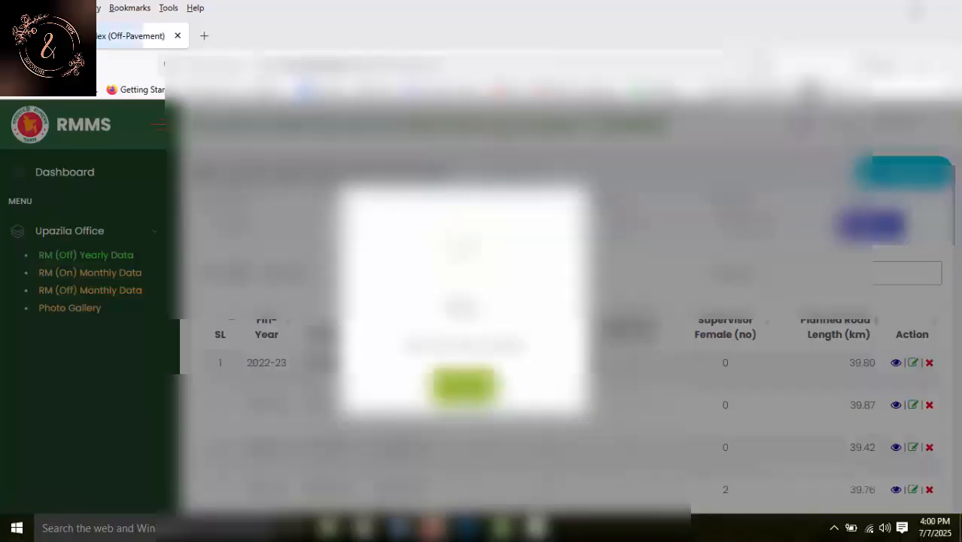
pyautogui.click(468, 387)
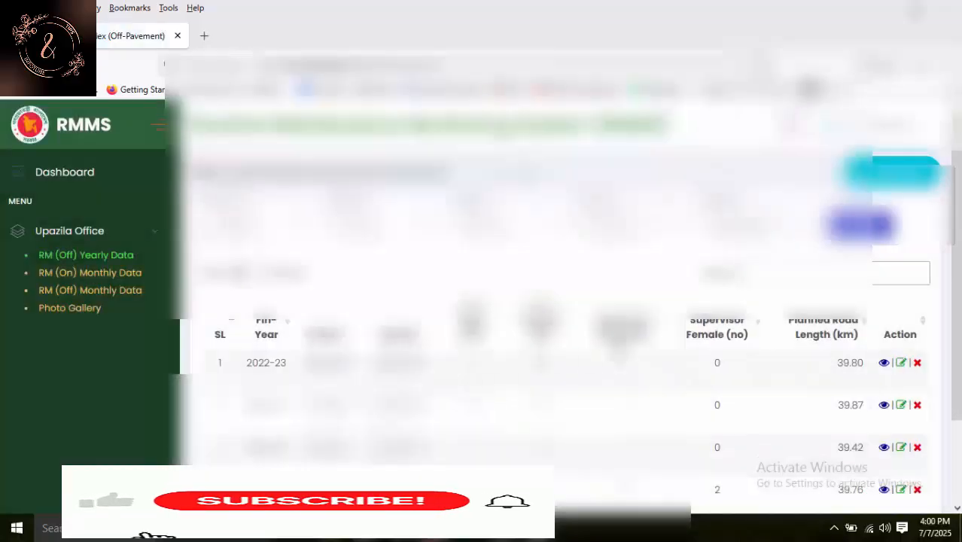
# - Open the newly saved yearly record in its update form and review the planned roads and lengths
pyautogui.scroll(-2, 558, 301)
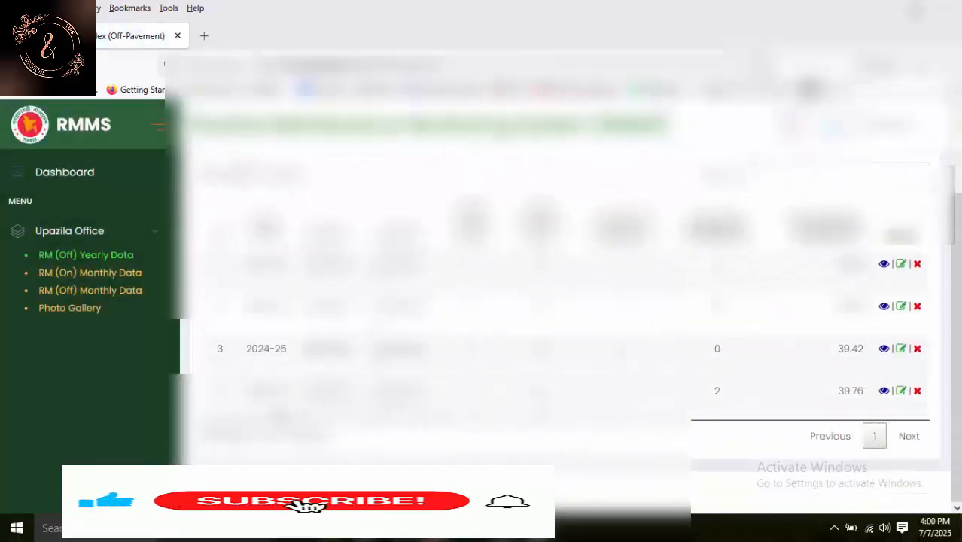
pyautogui.click(901, 395)
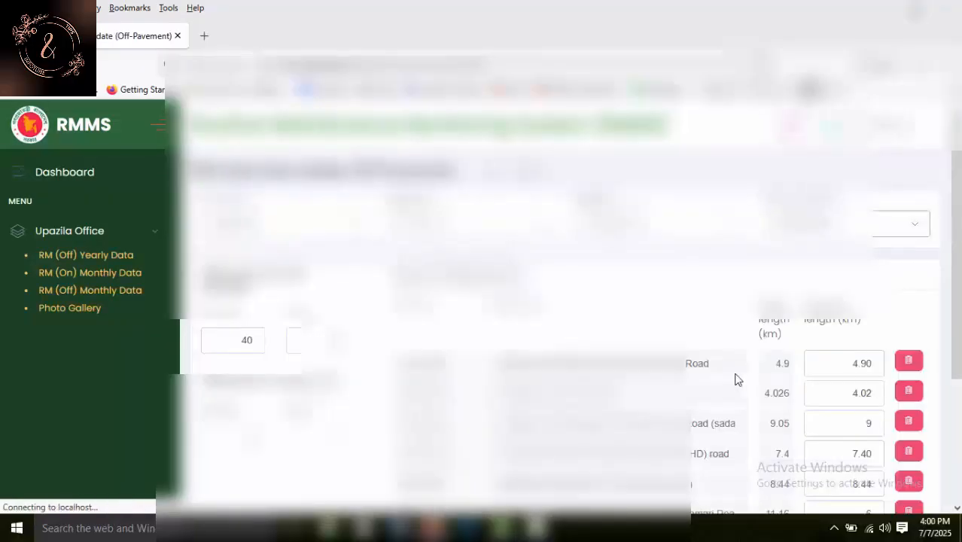
pyautogui.scroll(-3, 736, 379)
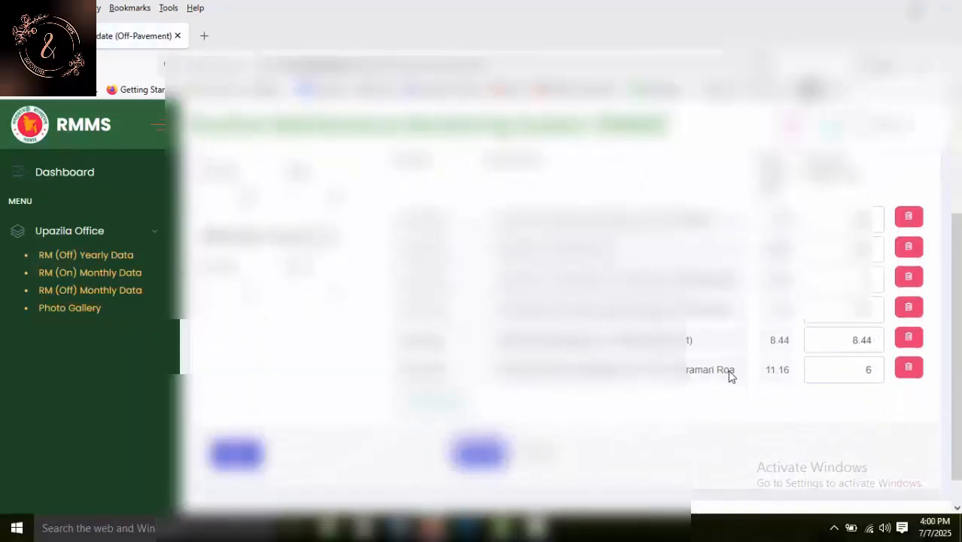
pyautogui.scroll(3, 726, 374)
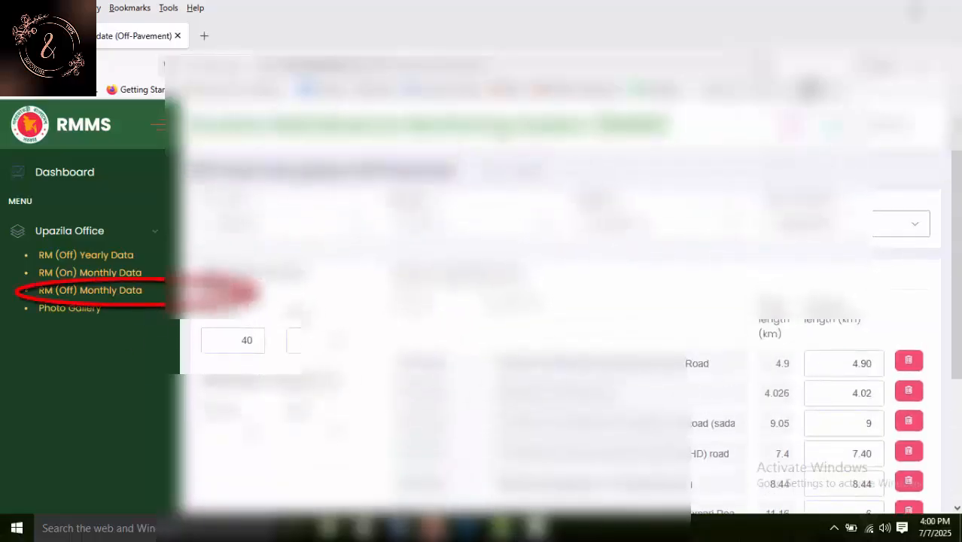
# - Open the completed-work entry form for the RM (Off) monthly data record with 39.76 km of planned work
pyautogui.click(91, 291)
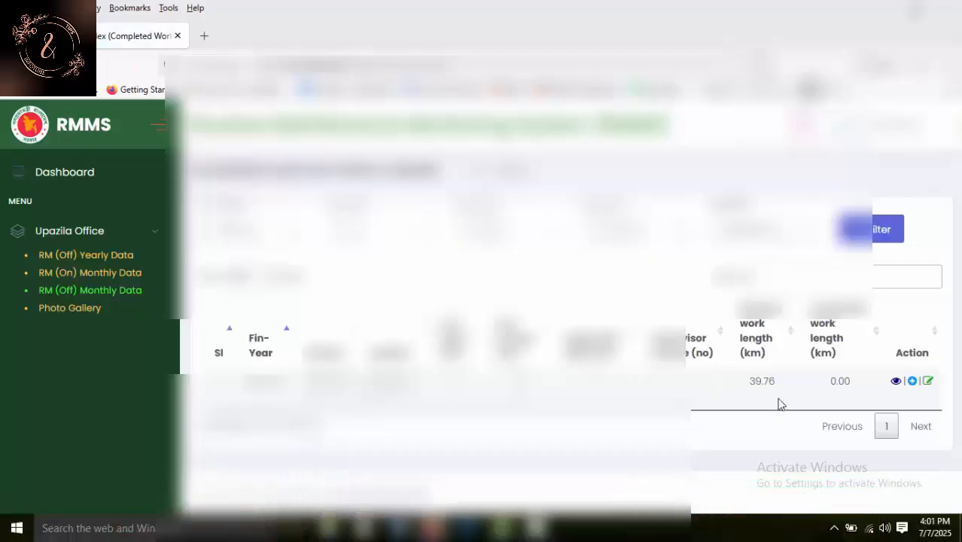
pyautogui.click(930, 382)
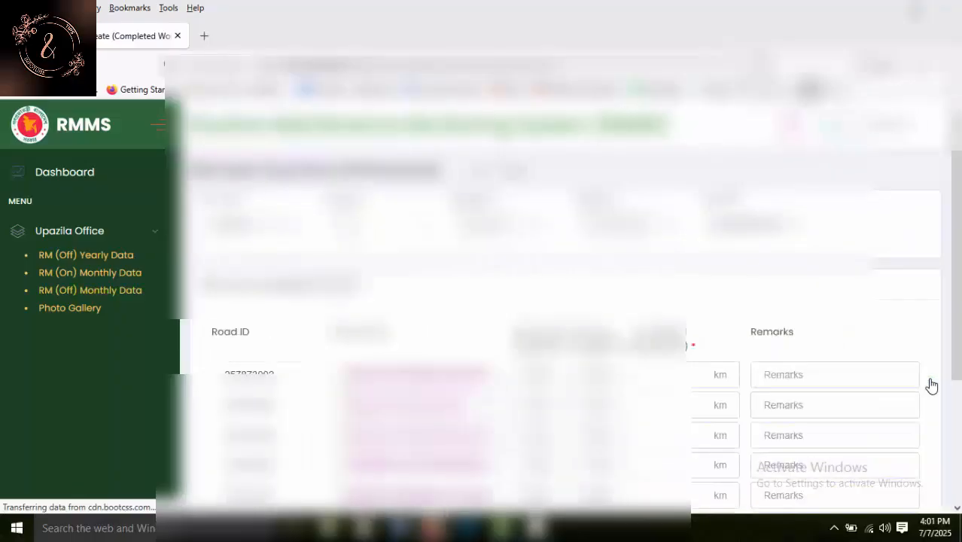
pyautogui.scroll(-2, 900, 378)
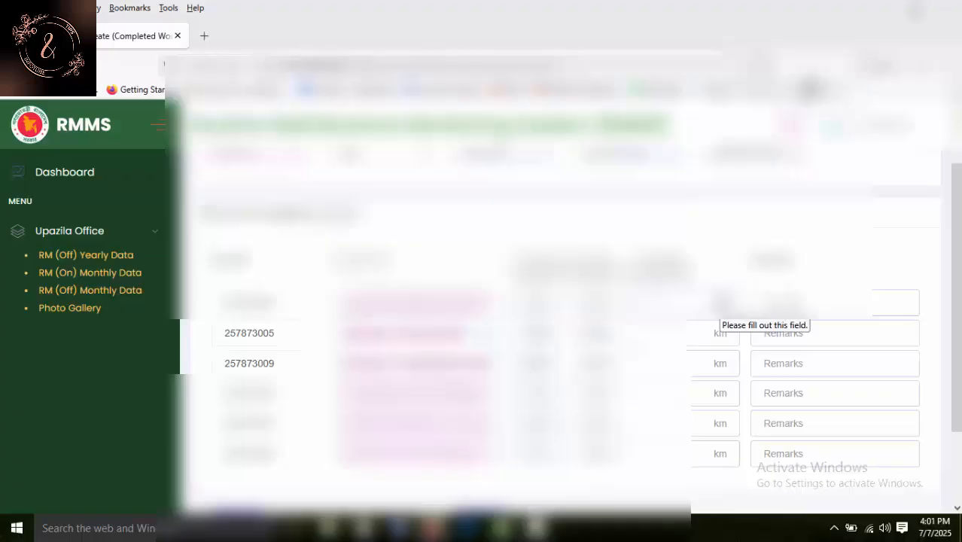
# - Enter completed work lengths of 0.02 km for road 257873005 and 0.07 km for road 257873009, and start the following road's length
pyautogui.click(719, 334)
pyautogui.write('0')
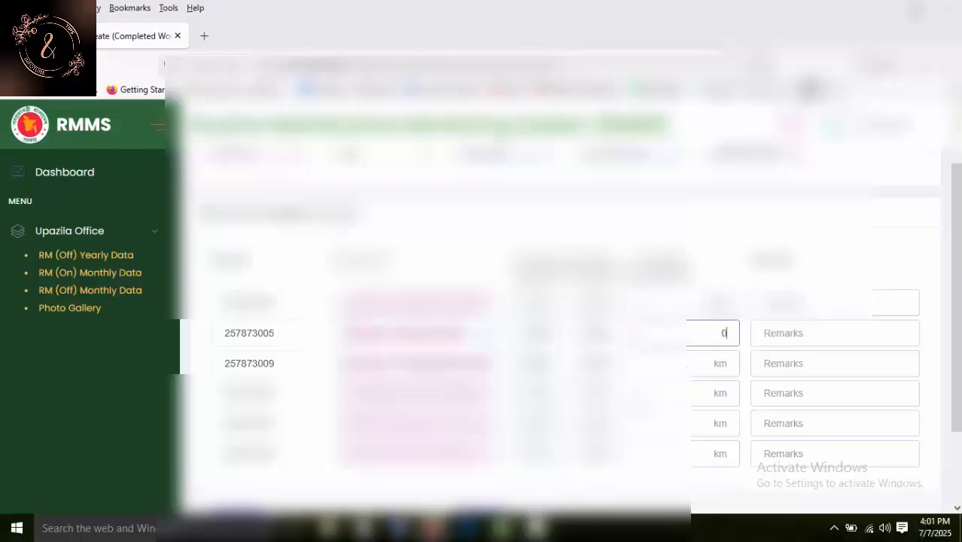
pyautogui.write('.02')
pyautogui.click(725, 364)
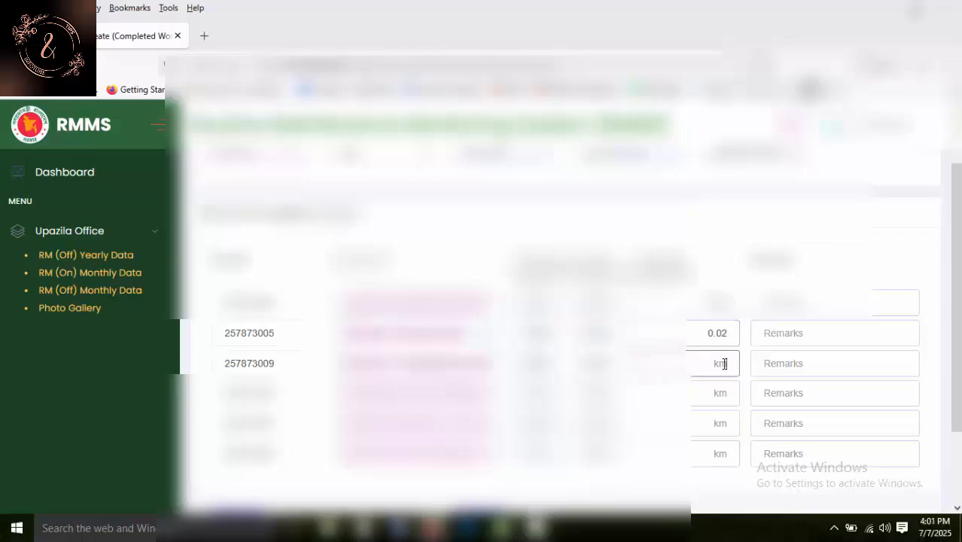
pyautogui.write('0.07')
pyautogui.click(734, 393)
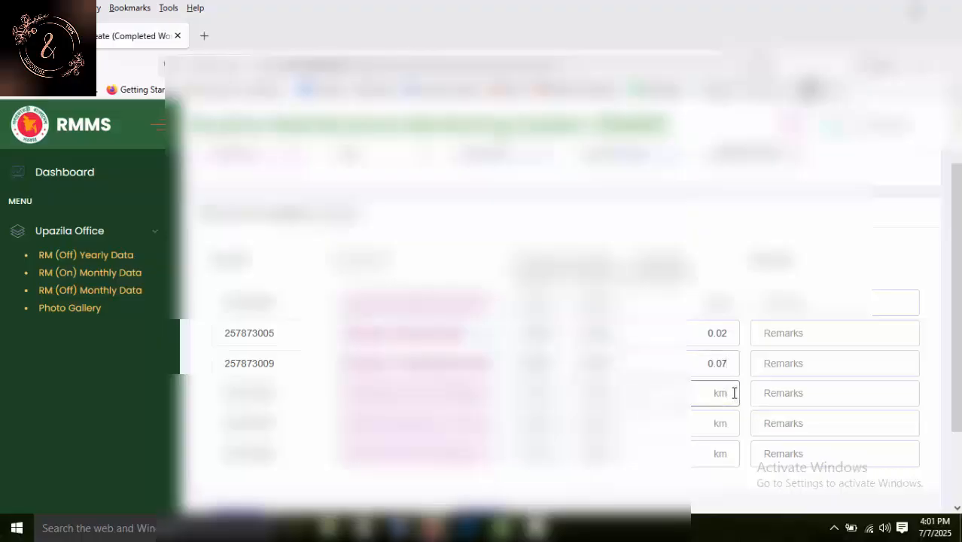
pyautogui.write('0.0')
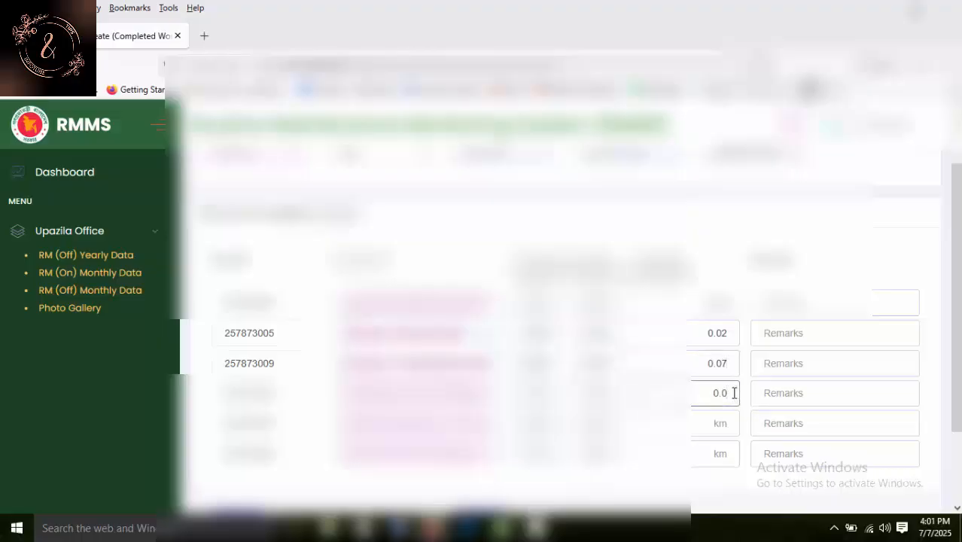